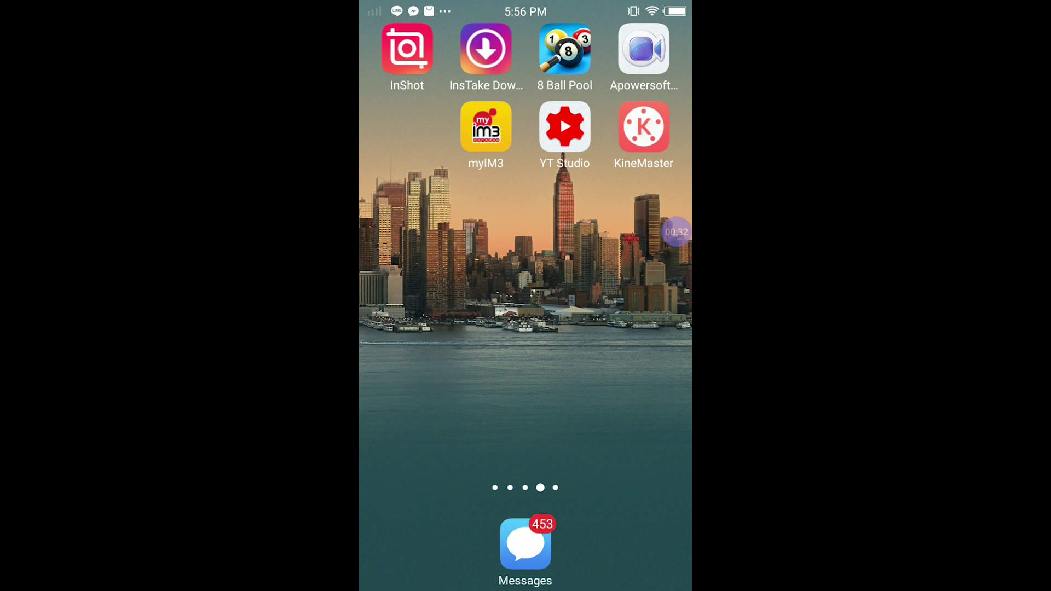
Step: Open the only photo in the Albums app's Pictures album full-screen
scroll(526, 274, "left", 5)
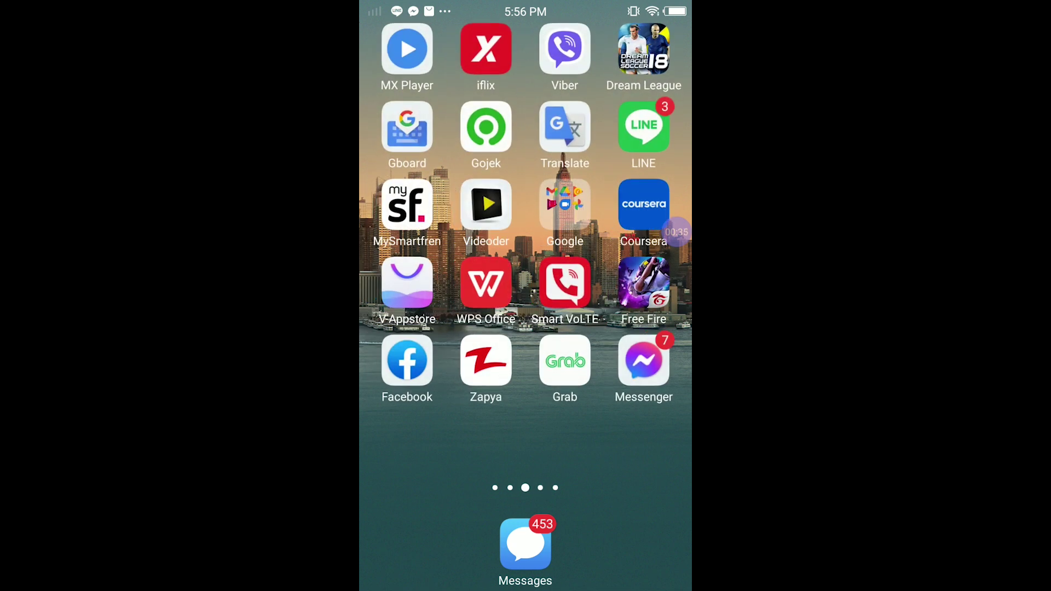
scroll(526, 274, "left", 5)
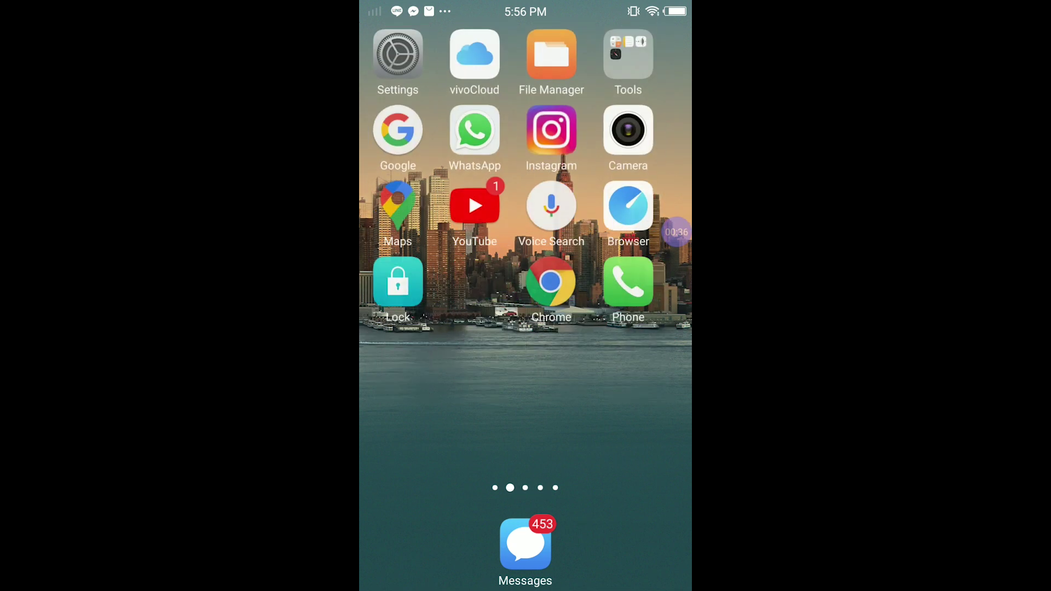
scroll(526, 273, "left", 5)
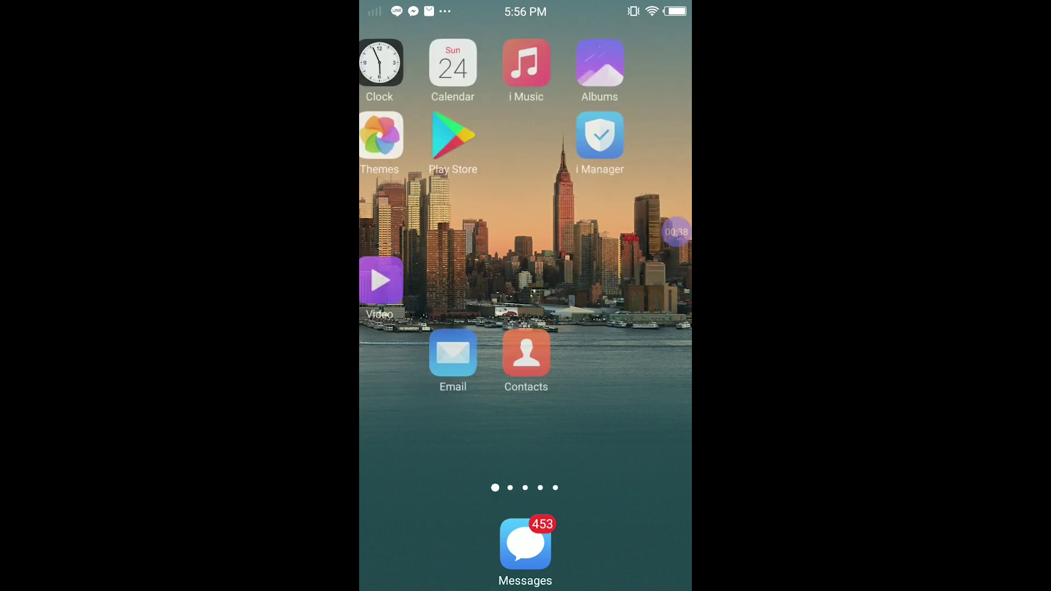
left_click(644, 49)
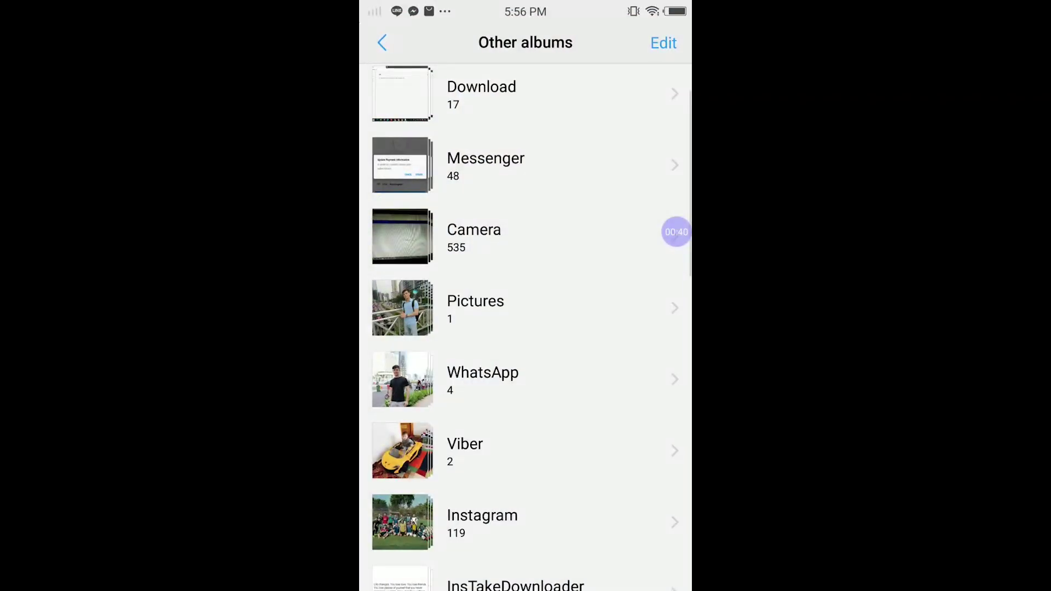
left_click(475, 307)
left_click(400, 106)
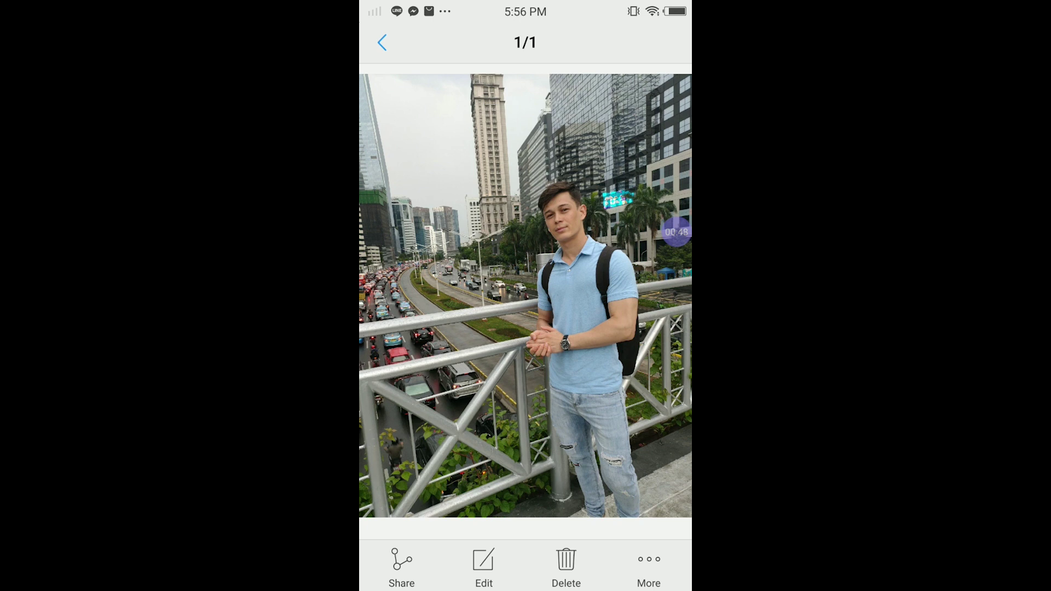
Step: Share the Pictures photo to Facebook News Feed as a new post draft
left_click(401, 564)
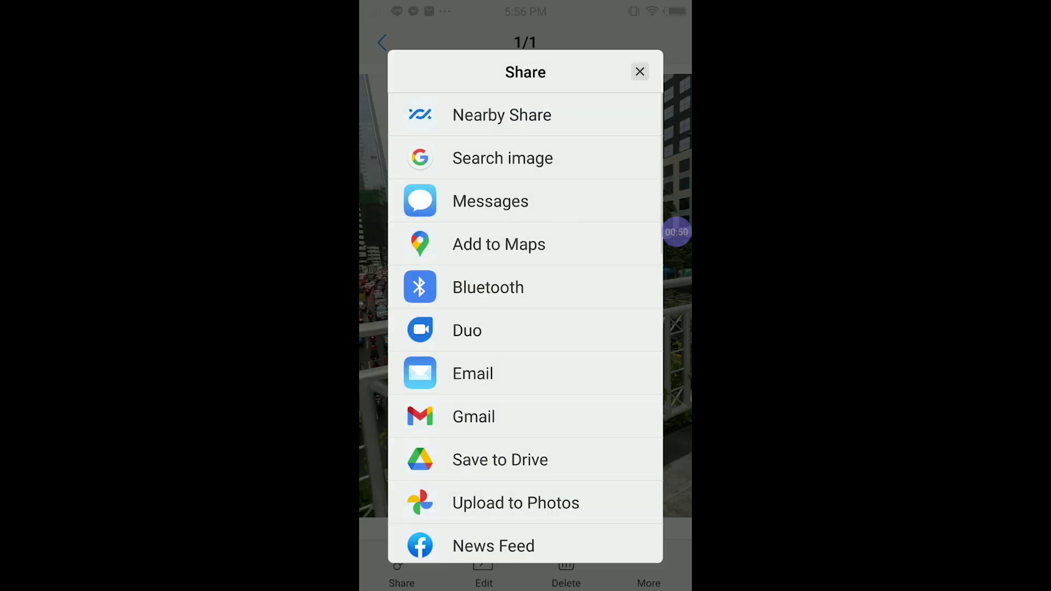
scroll(526, 329, "down", 3)
scroll(526, 329, "down", 5)
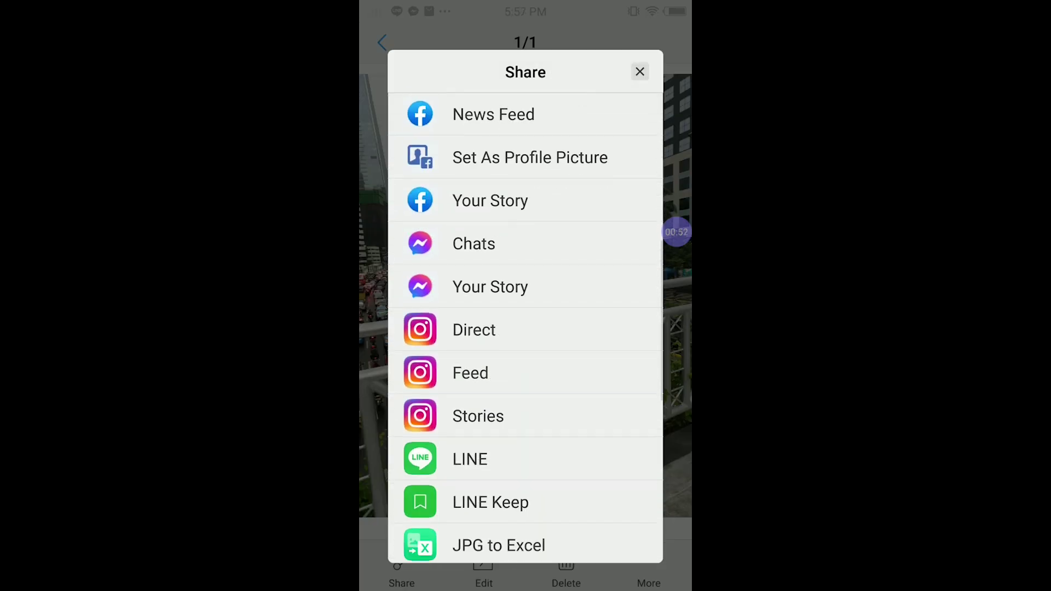
scroll(526, 329, "up", 3)
scroll(526, 329, "up", 3)
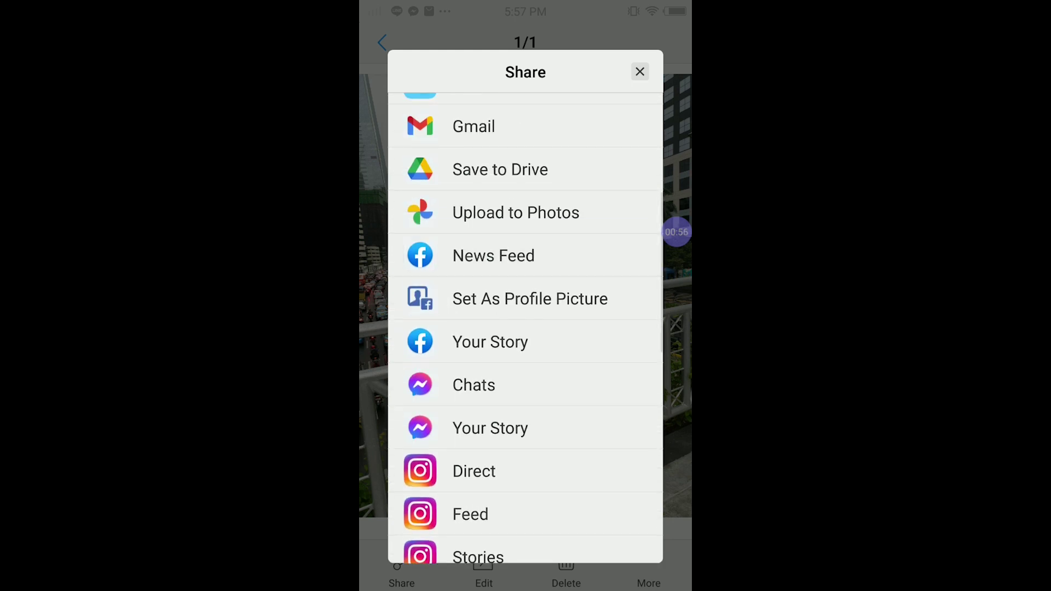
left_click(493, 256)
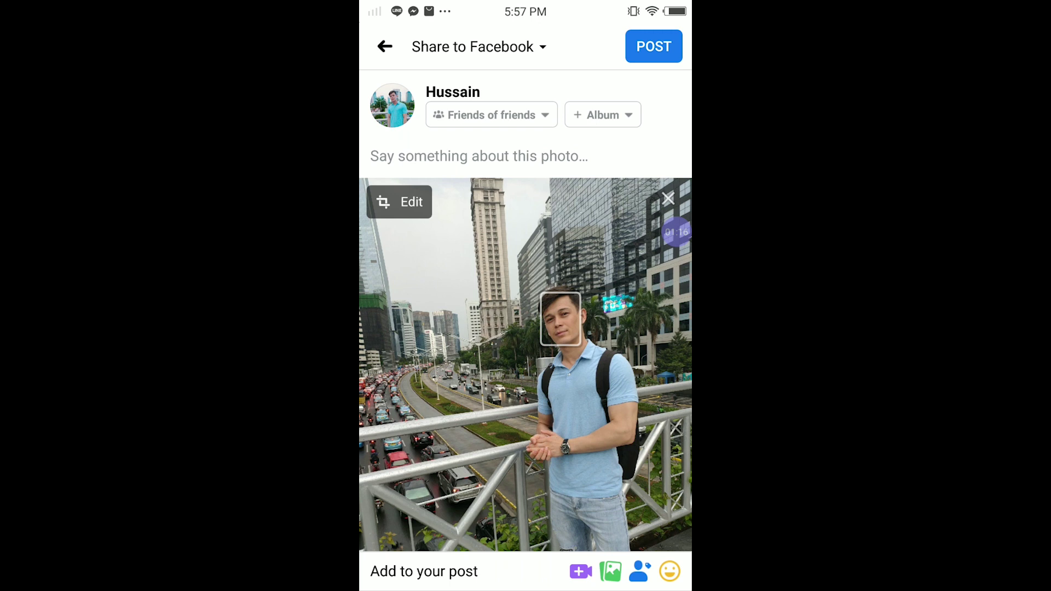
Step: Set the photo post's audience to Only me, review the draft, then go to the home screen
left_click(492, 115)
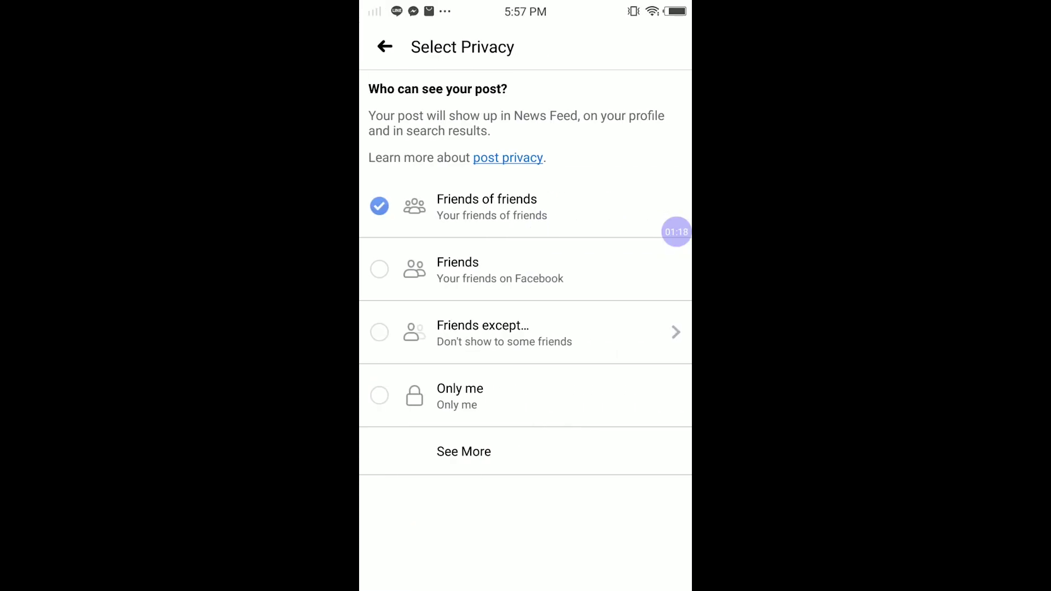
left_click(460, 396)
left_click(384, 47)
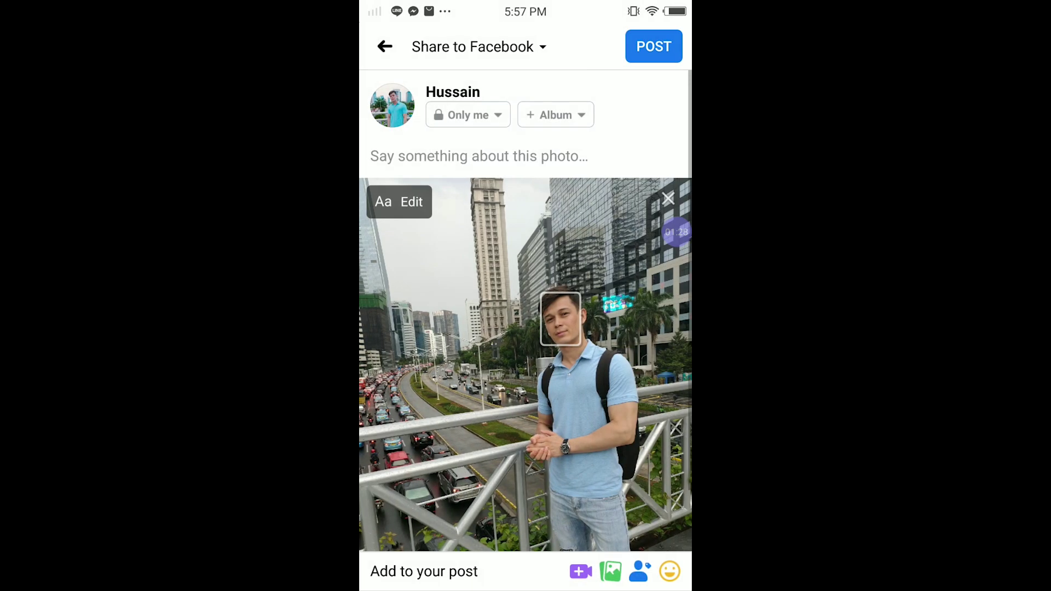
scroll(525, 329, "down", 2)
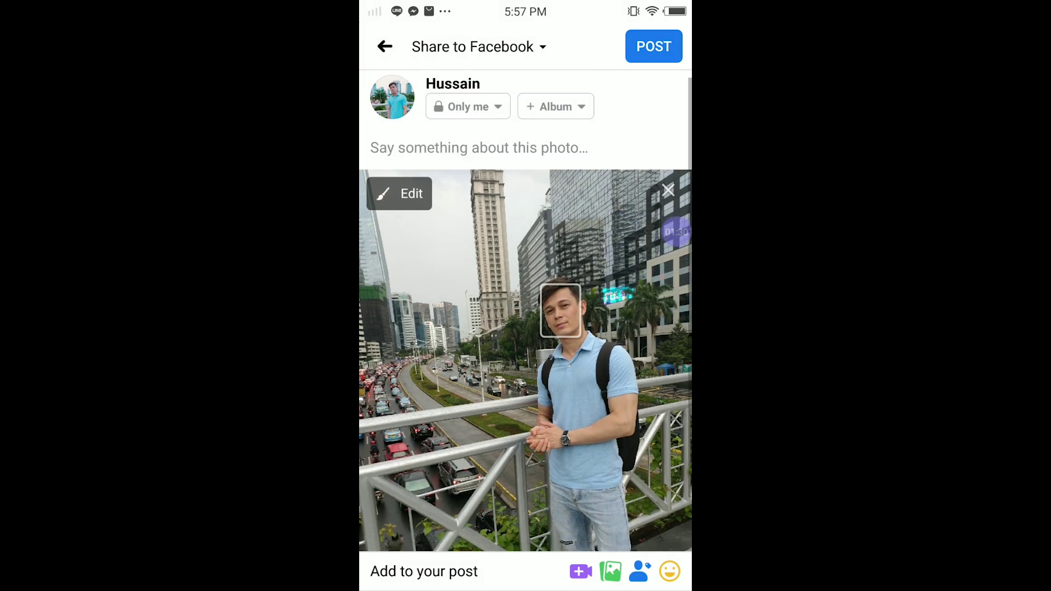
scroll(525, 329, "down", 2)
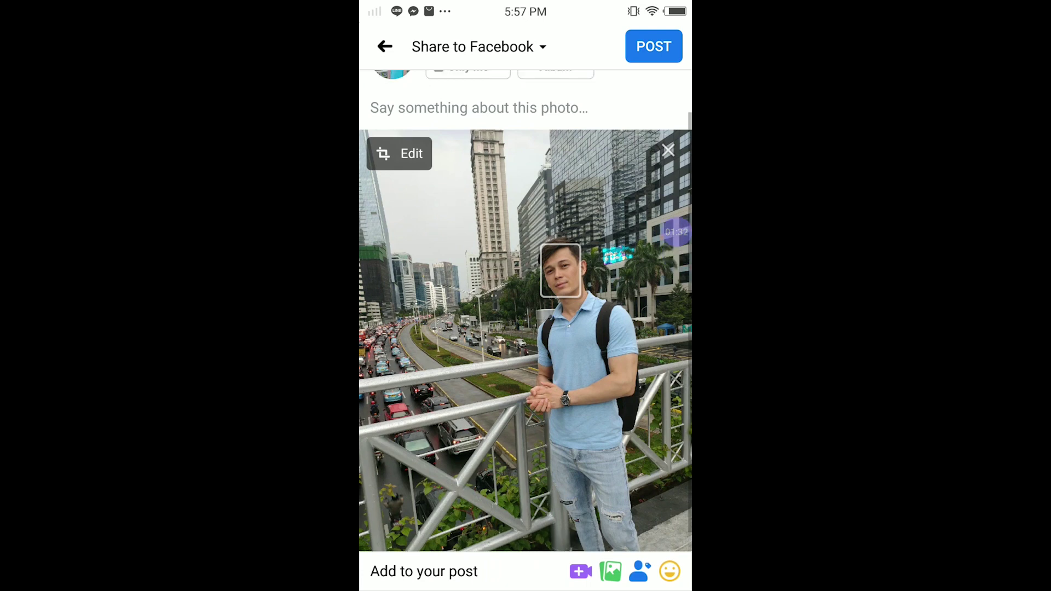
scroll(526, 329, "up", 2)
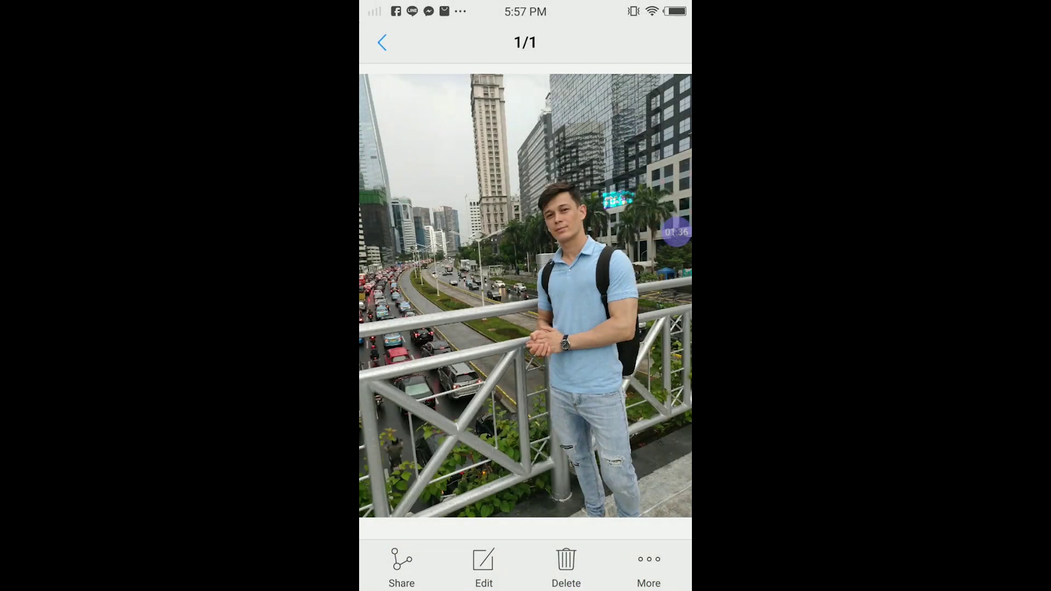
key("Home")
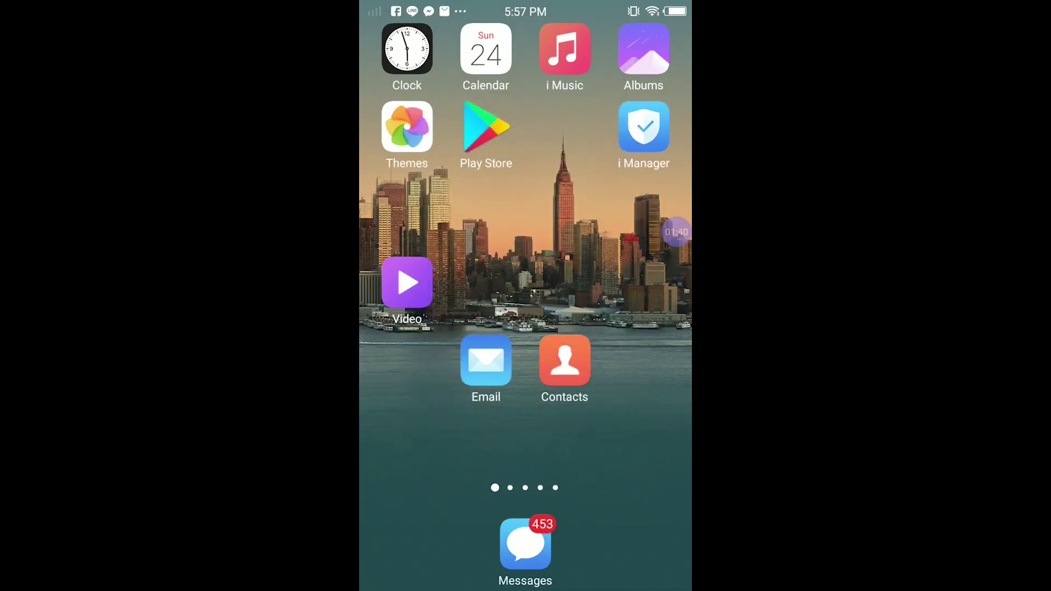
Step: Search the Play Store for 'opera mini'
left_click(486, 127)
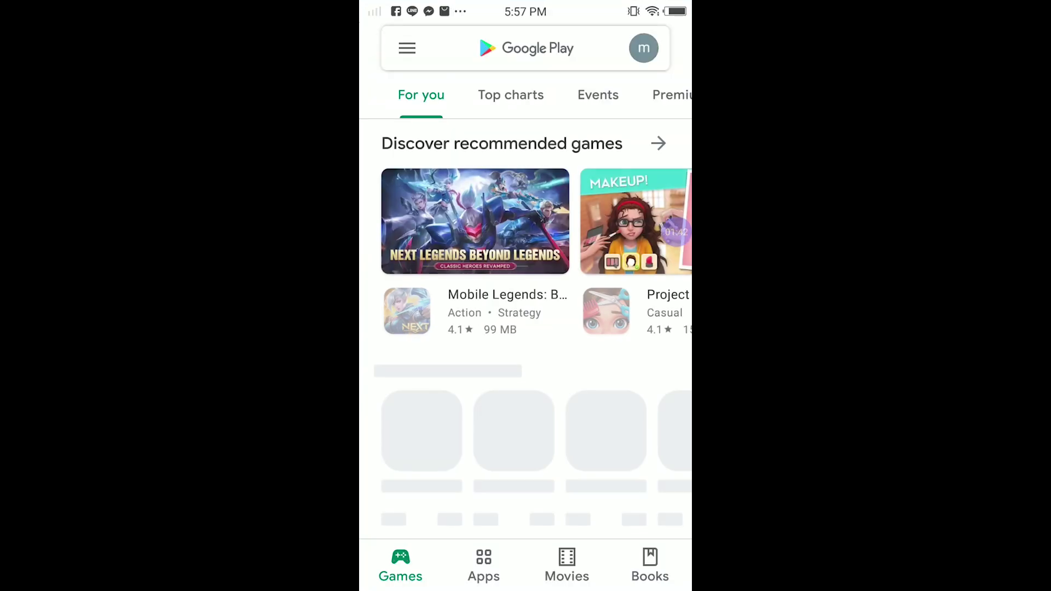
left_click(525, 48)
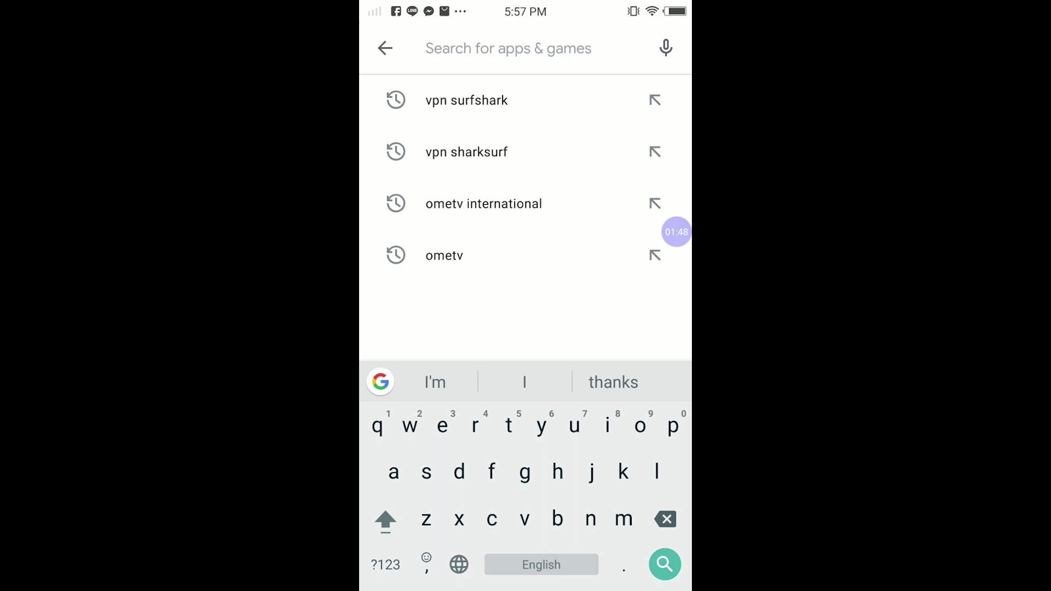
type("oper")
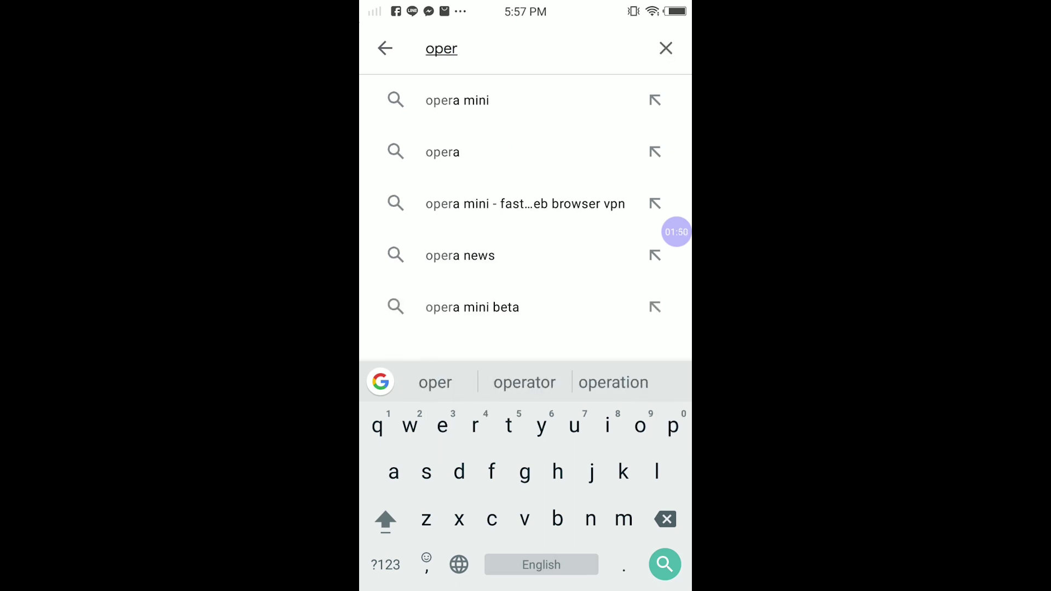
type("a")
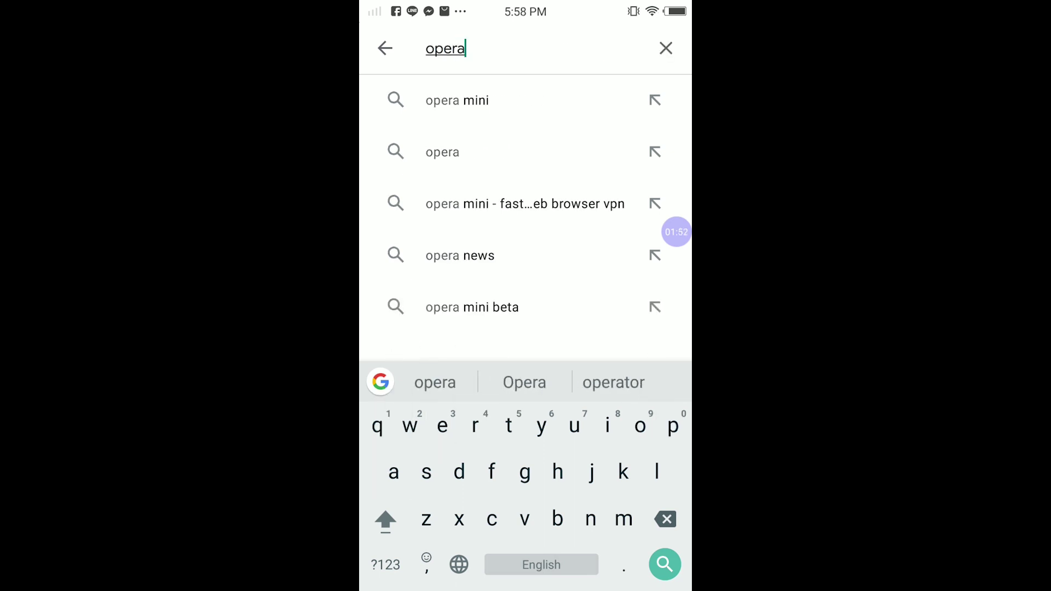
type(" mini")
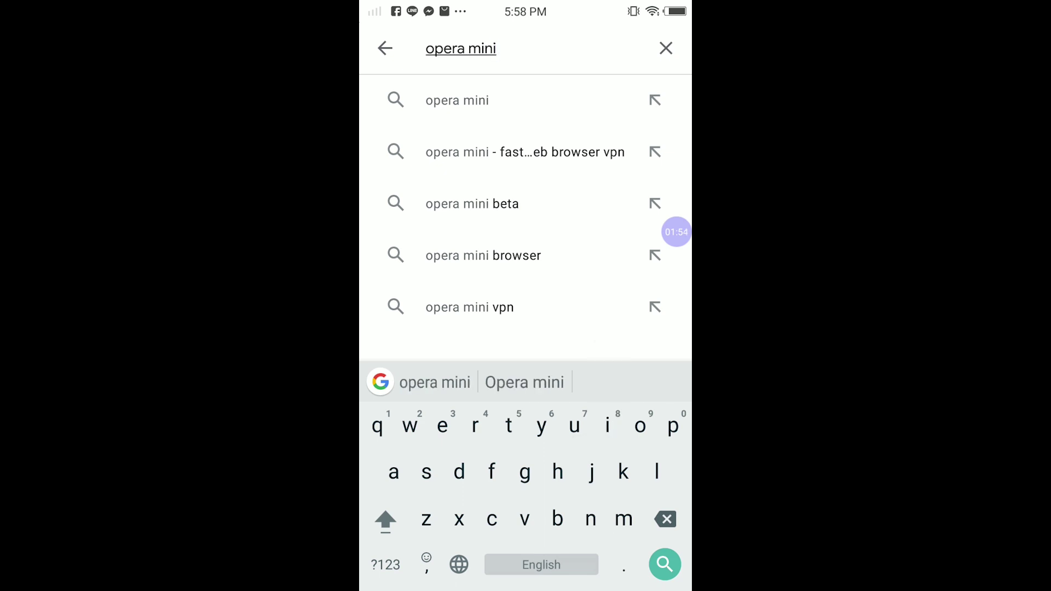
Step: Install the Opera Mini browser from its search result and launch it
left_click(484, 256)
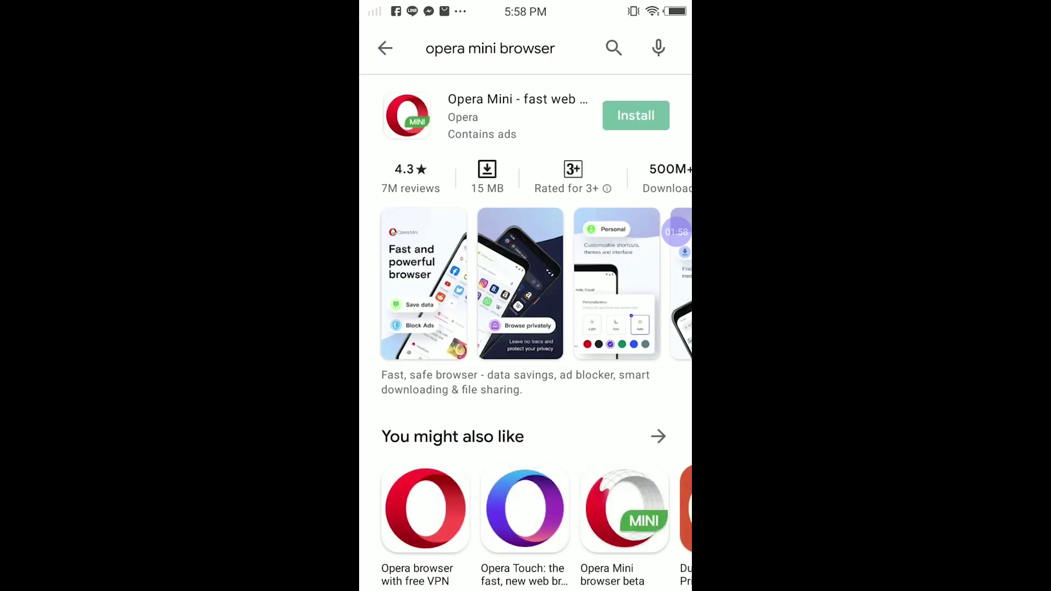
left_click(636, 115)
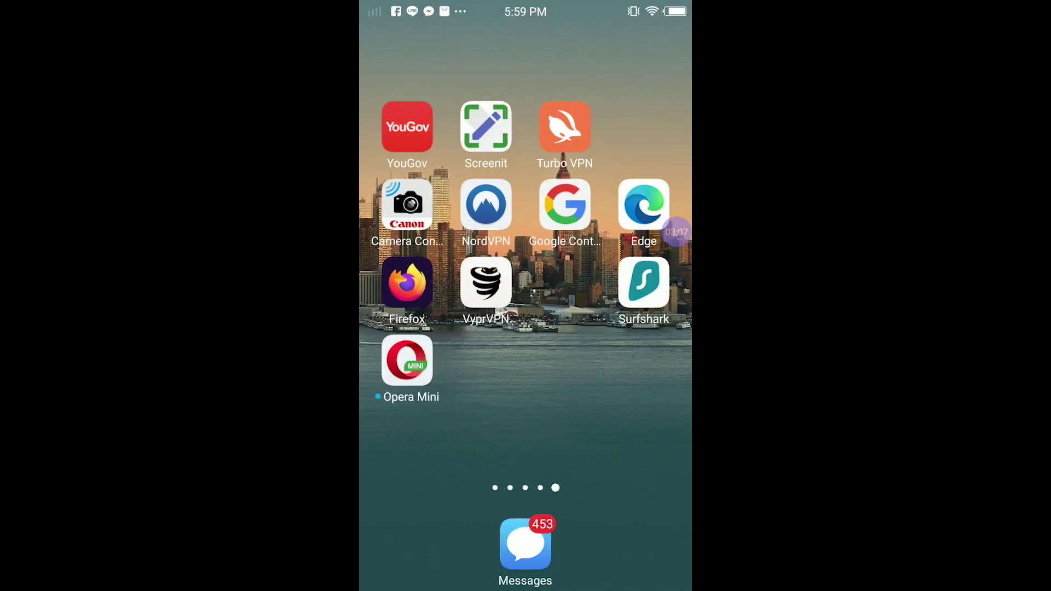
left_click(407, 360)
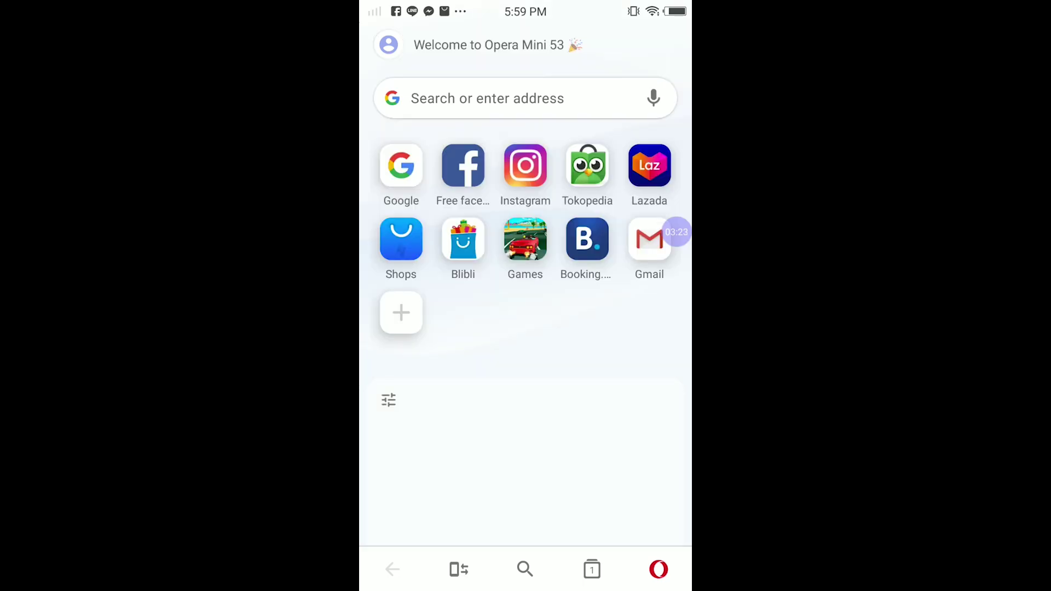
Step: Open Facebook's mobile site via Opera Mini's Free facebook speed-dial shortcut
left_click(487, 98)
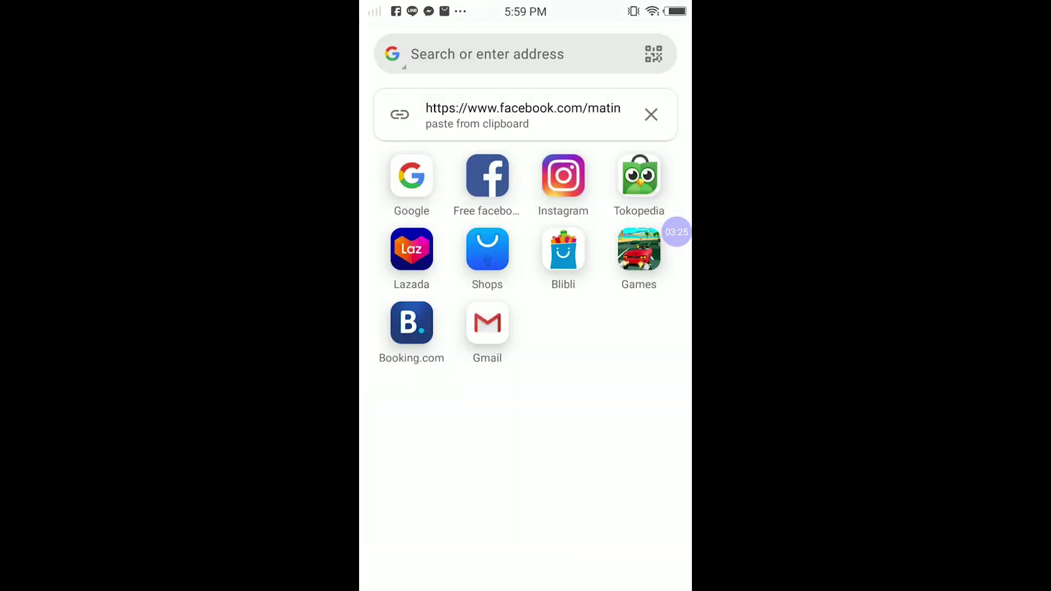
left_click(487, 107)
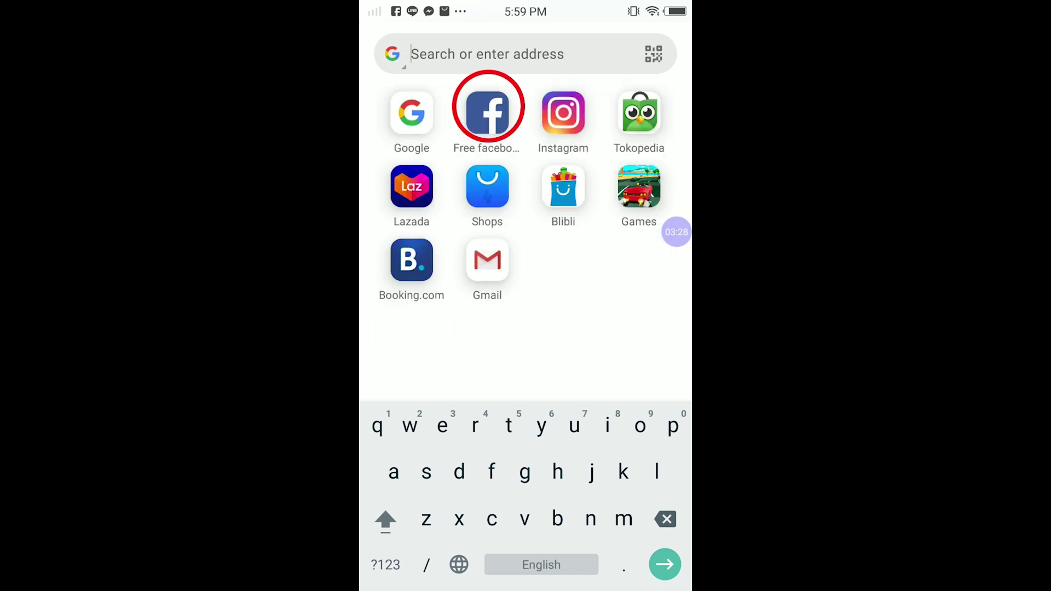
left_click(487, 112)
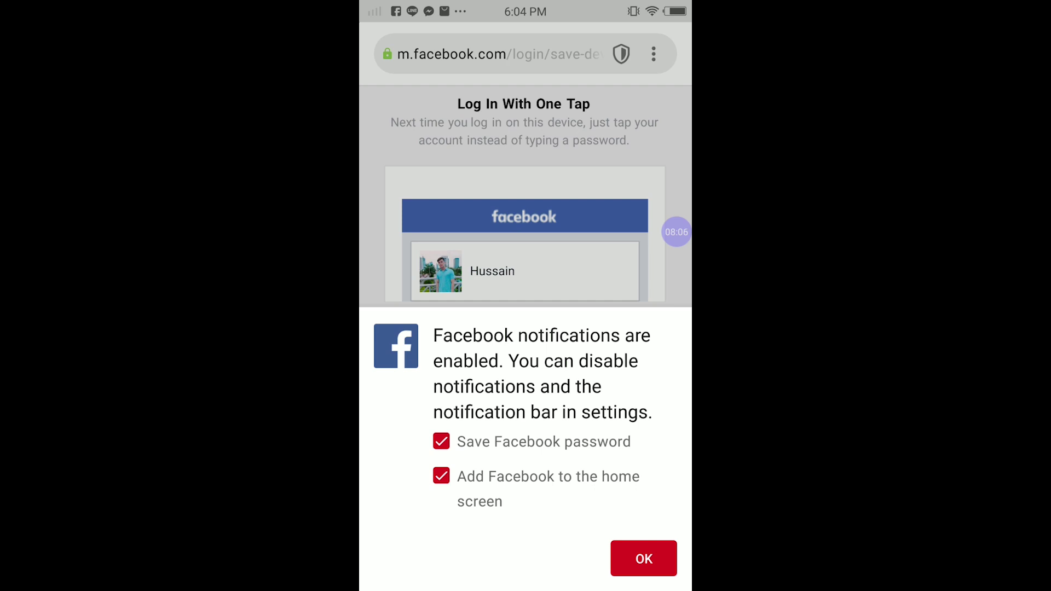
Step: Dismiss the notifications notice and one-tap login prompt, returning to the home feed
left_click(644, 558)
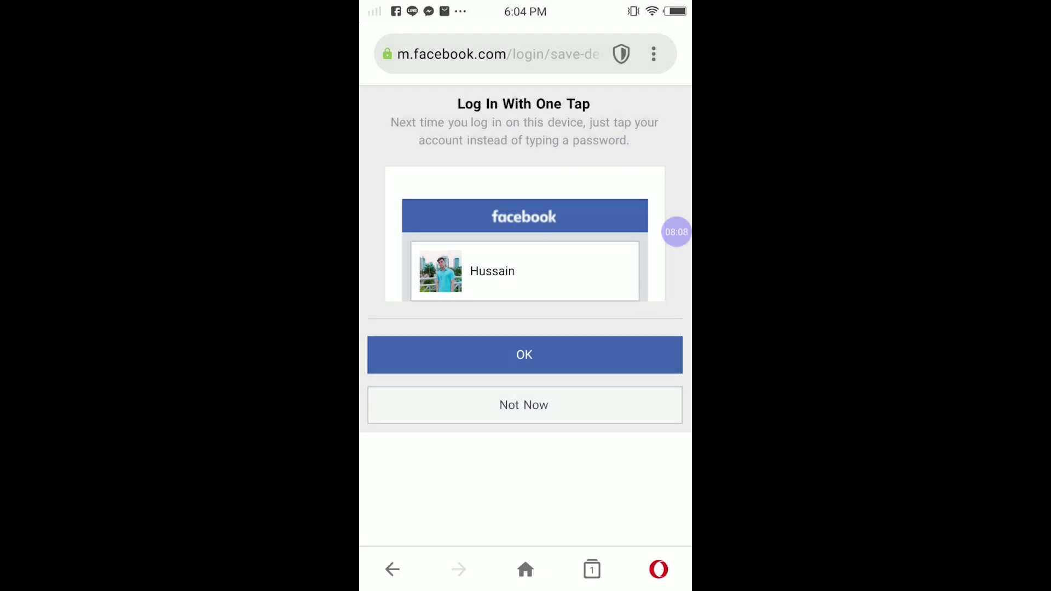
left_click(524, 405)
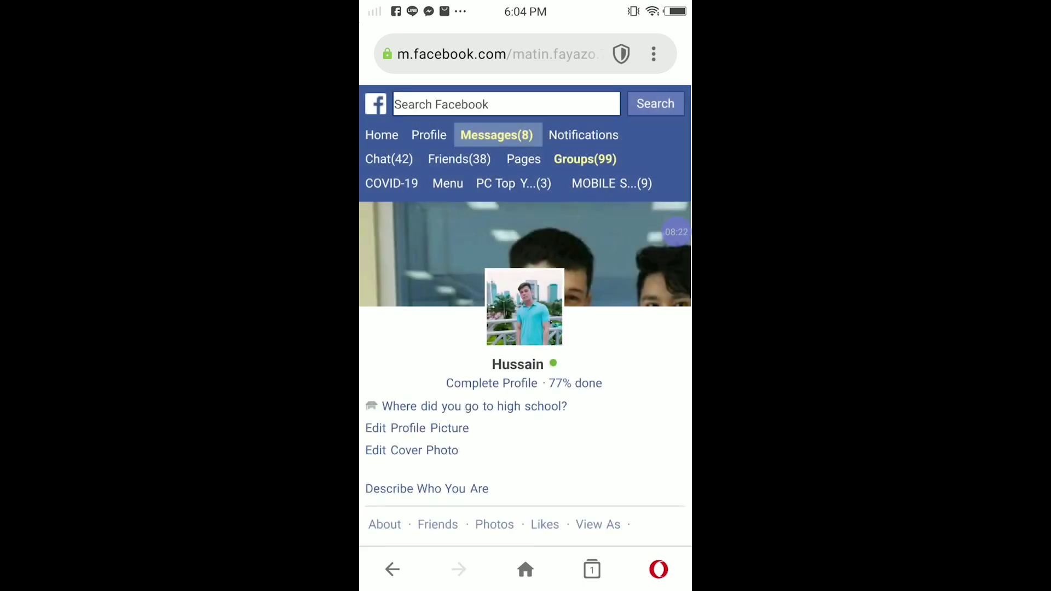
key("alt+Left")
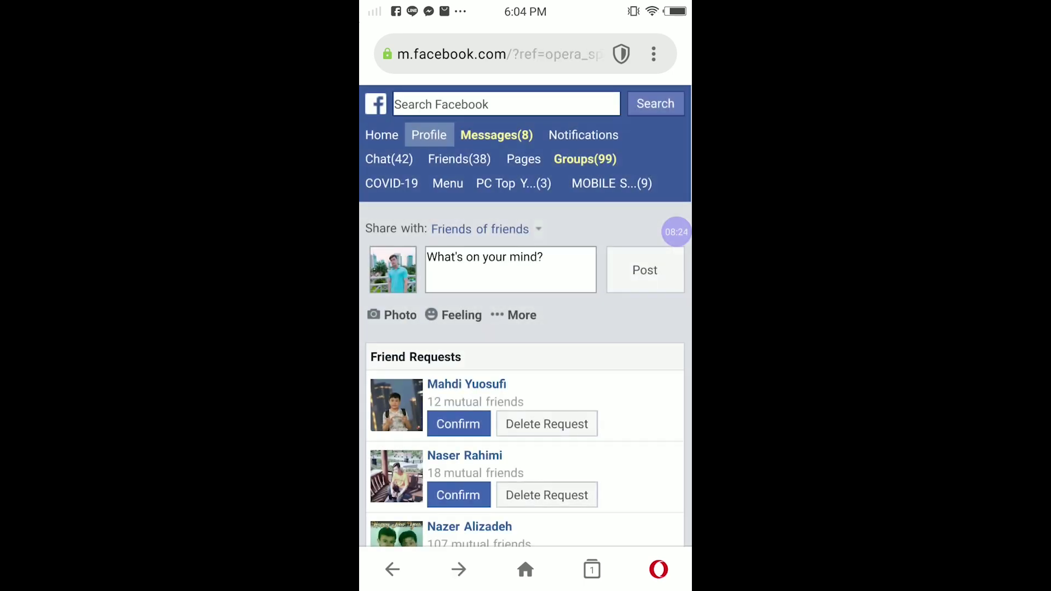
Step: Open your profile and scroll down to the Only me photo post
left_click(393, 270)
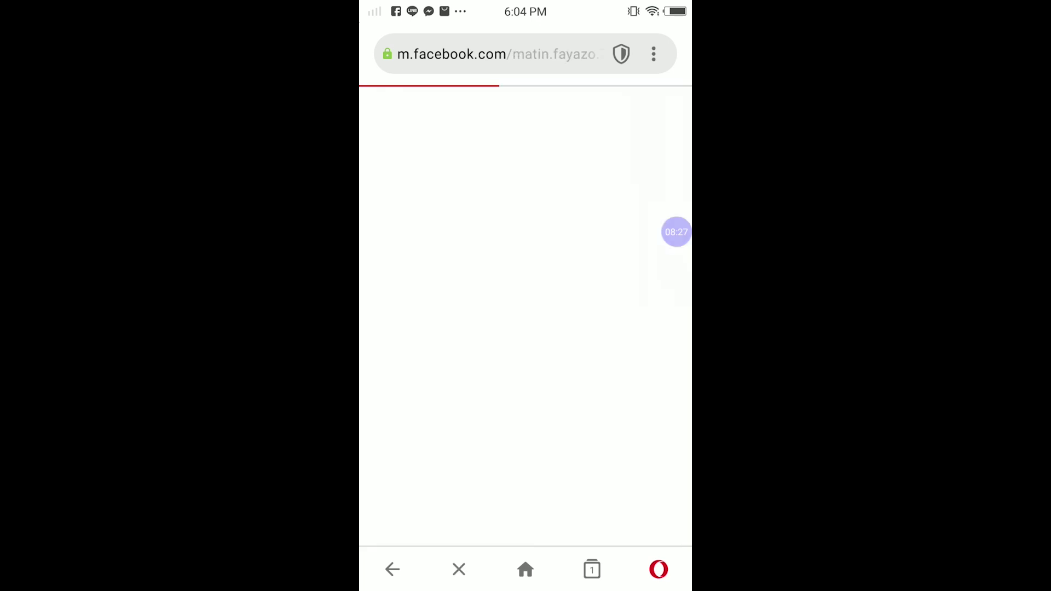
scroll(496, 134, "down", 2)
scroll(525, 296, "up", 2)
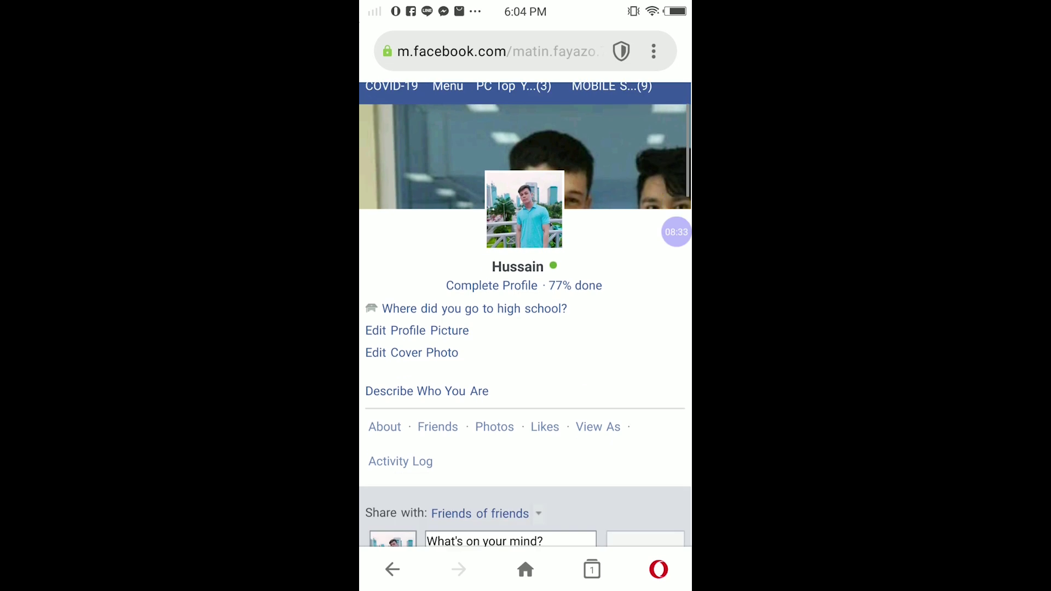
scroll(525, 295, "down", 5)
scroll(525, 296, "down", 8)
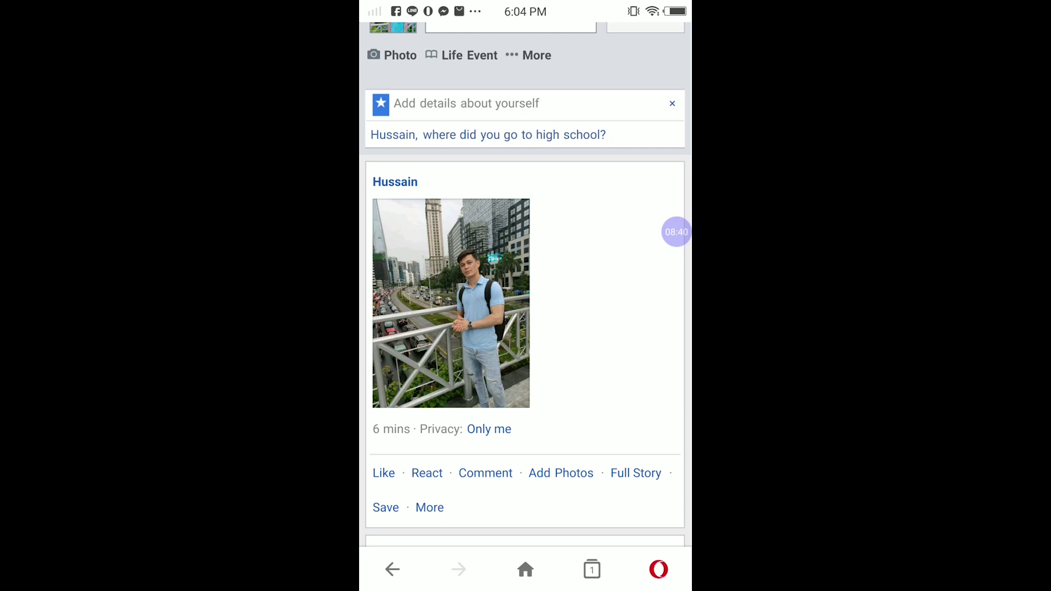
Step: View the Only me photo at full size, then choose Make Profile Picture
left_click(451, 304)
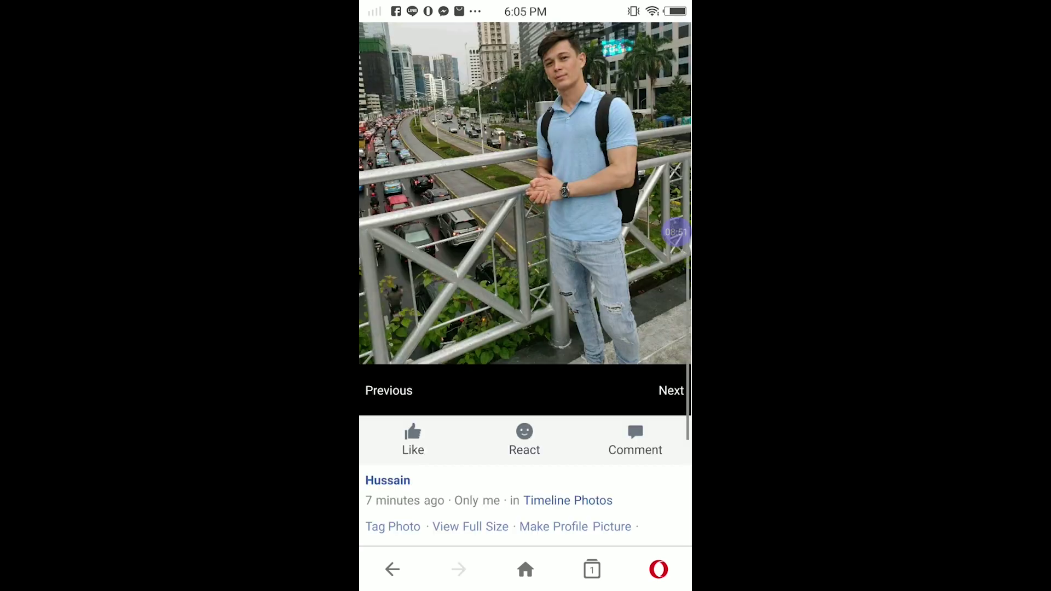
scroll(525, 283, "down", 1)
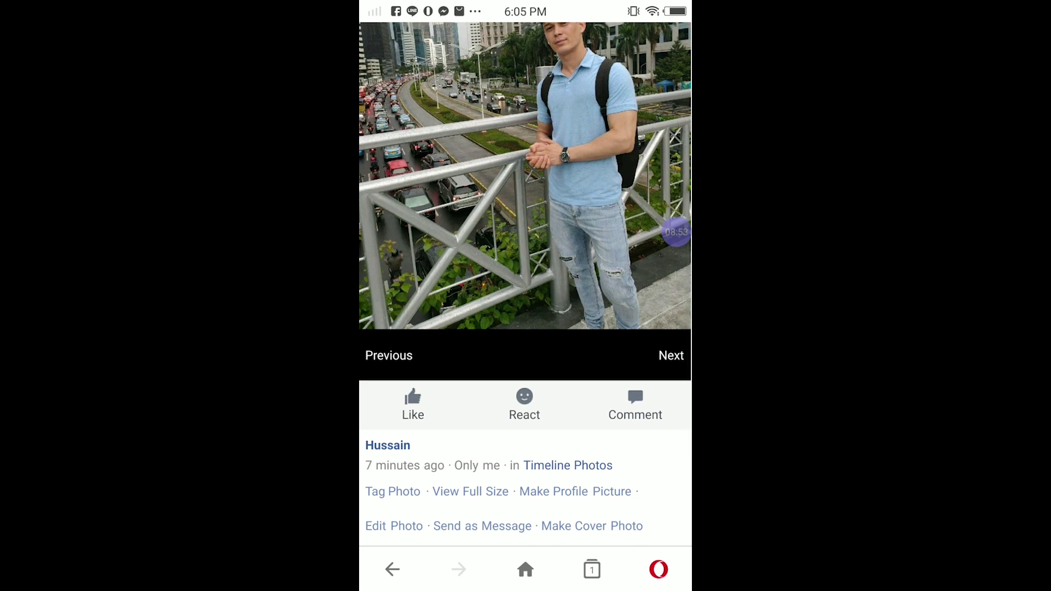
left_click(470, 491)
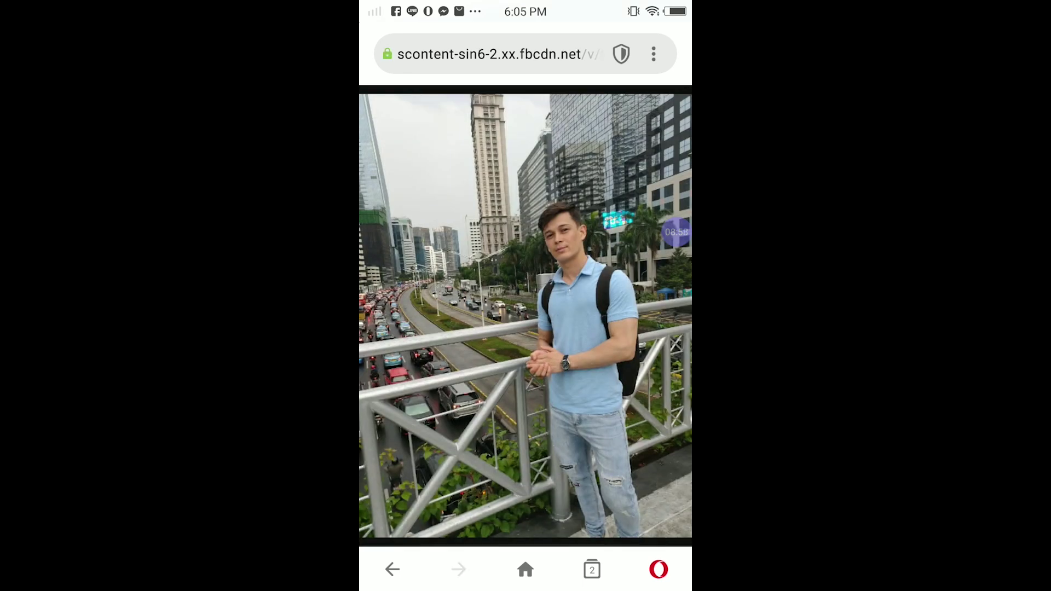
key("alt+Left")
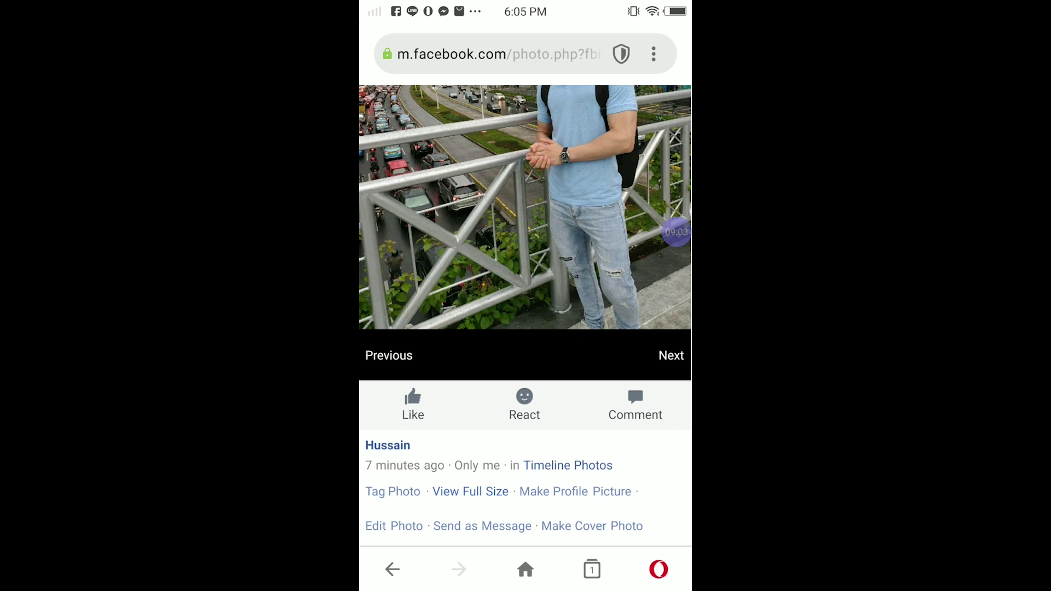
left_click(575, 491)
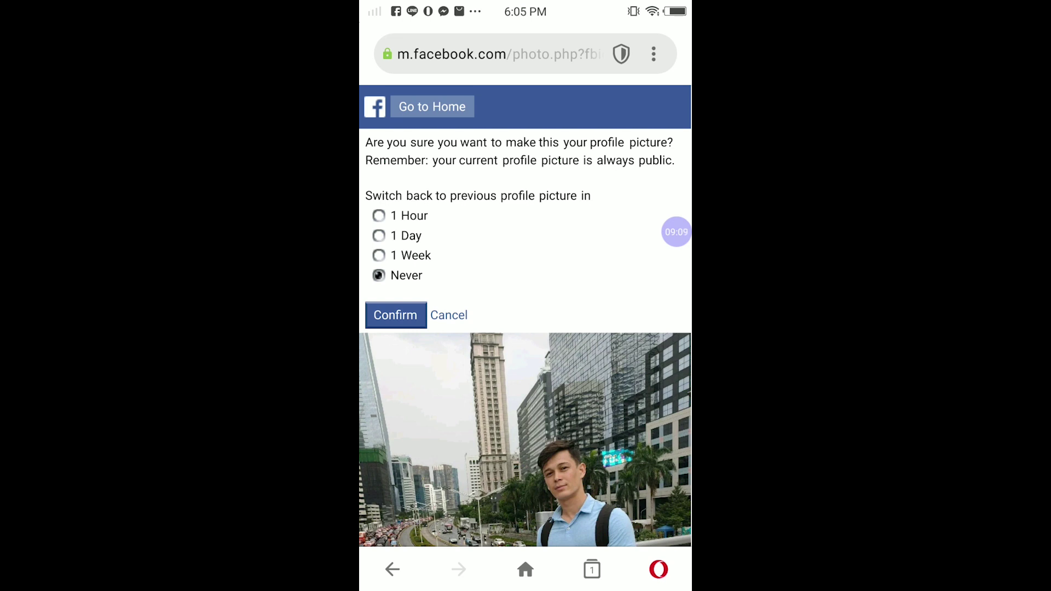
Step: Confirm the bridge photo as profile picture, keeping Never for switching back
scroll(525, 316, "down", 2)
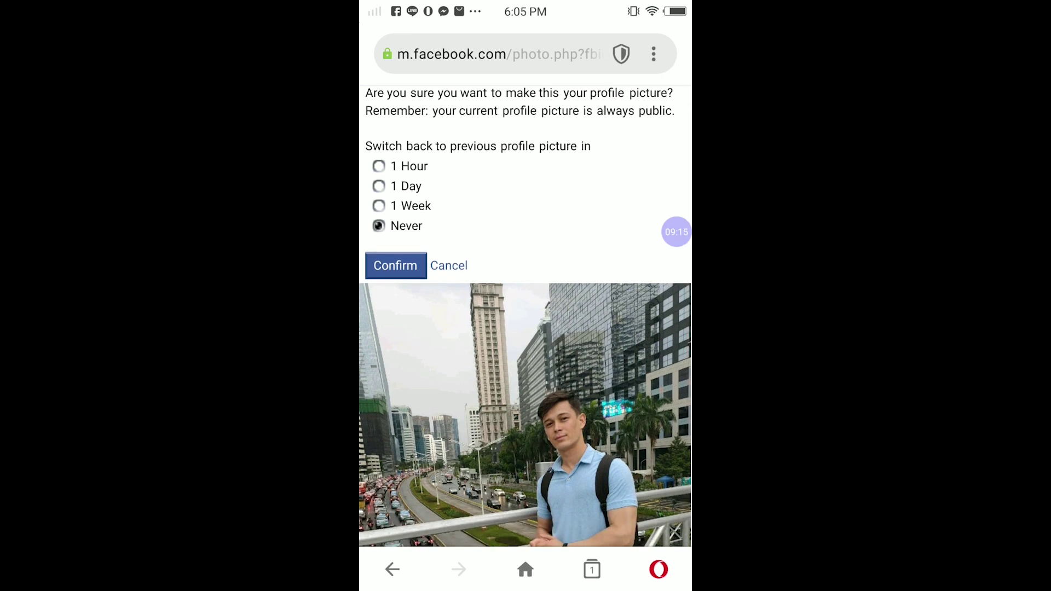
left_click(395, 266)
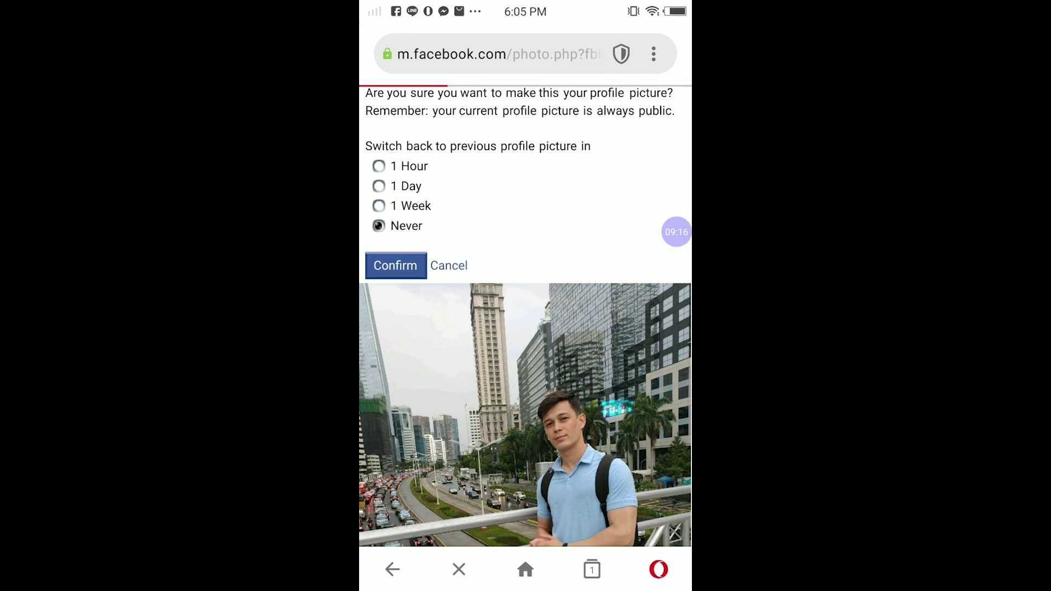